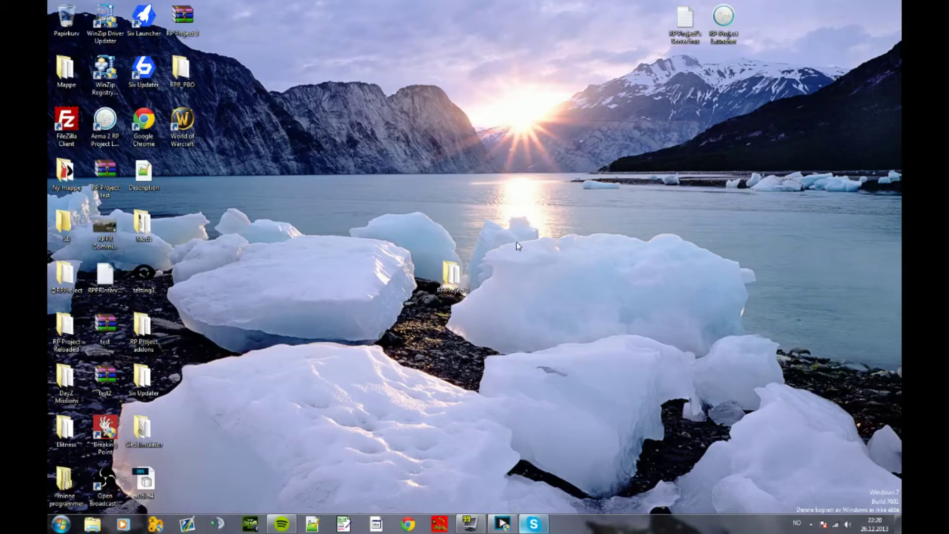
# Open the RP Project 3 desktop folder and start RP Project 3 Launcher.
pyautogui.doubleClick(458, 276)
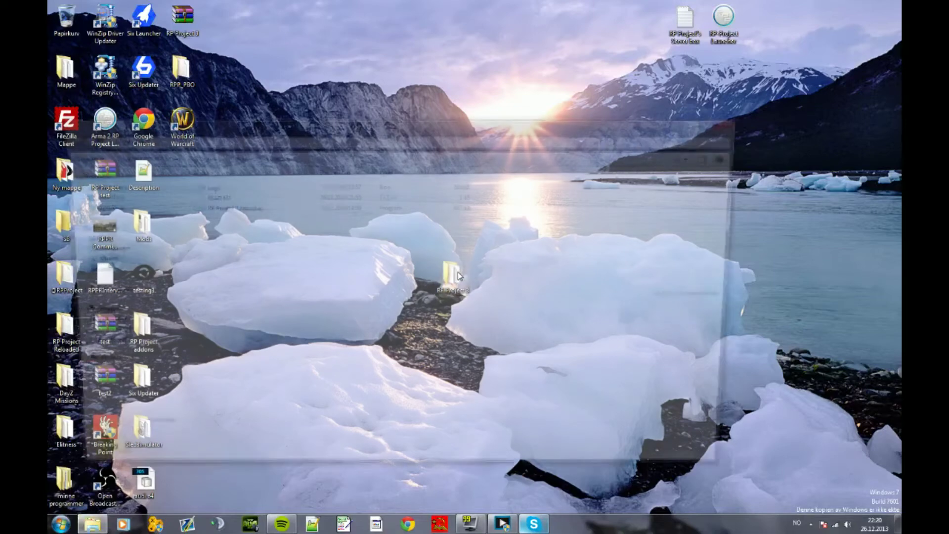
pyautogui.moveTo(347, 128); pyautogui.dragTo(443, 118)
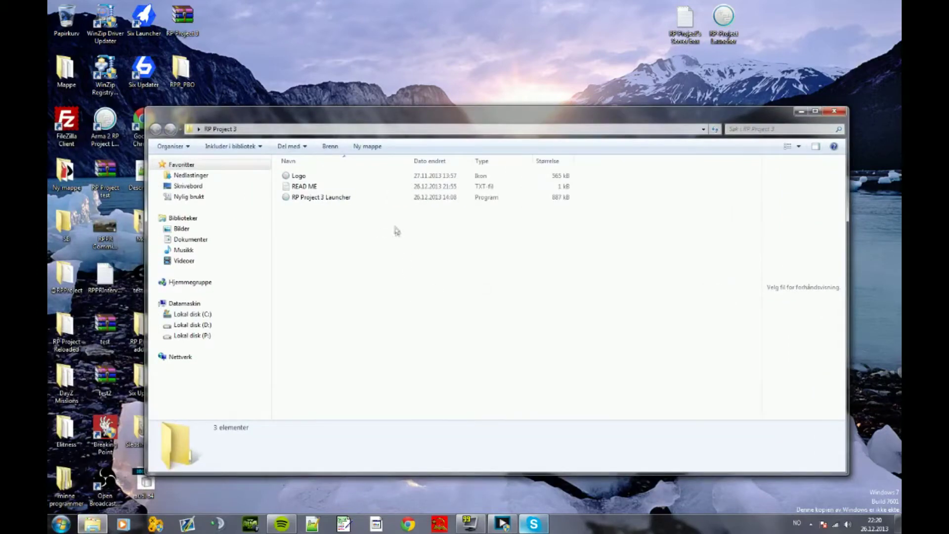
pyautogui.click(381, 199)
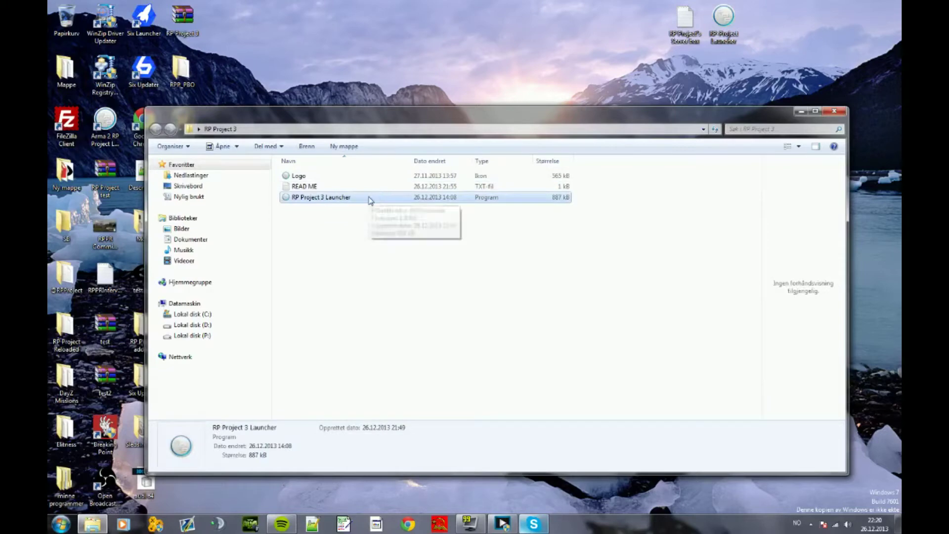
pyautogui.doubleClick(369, 199)
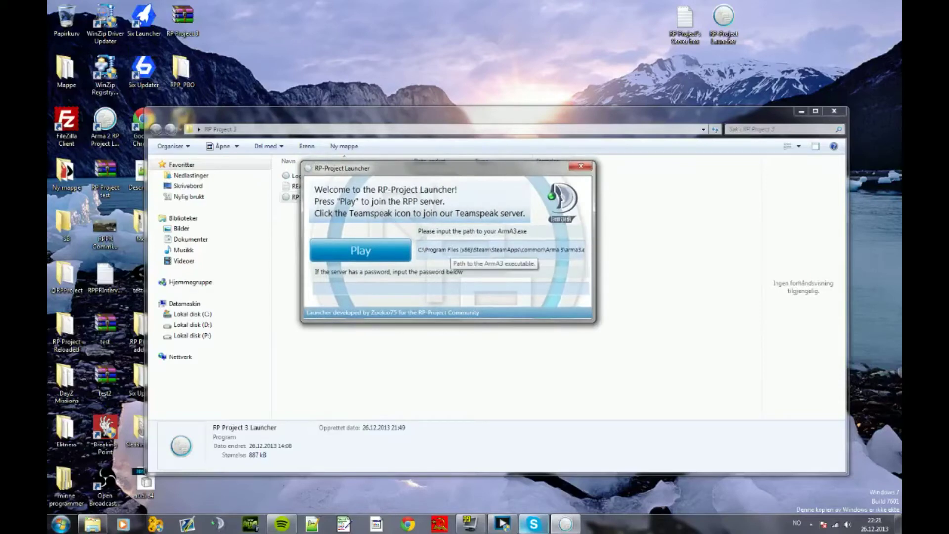
# Inspect the launcher's ArmA3 path field, then close the launcher.
pyautogui.moveTo(449, 250); pyautogui.dragTo(407, 256)
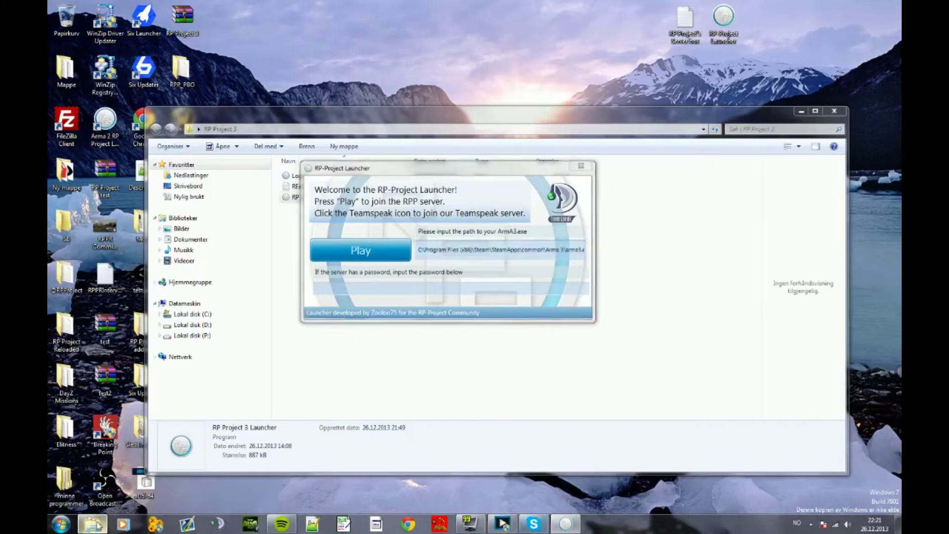
pyautogui.press('super')
pyautogui.click(238, 312)
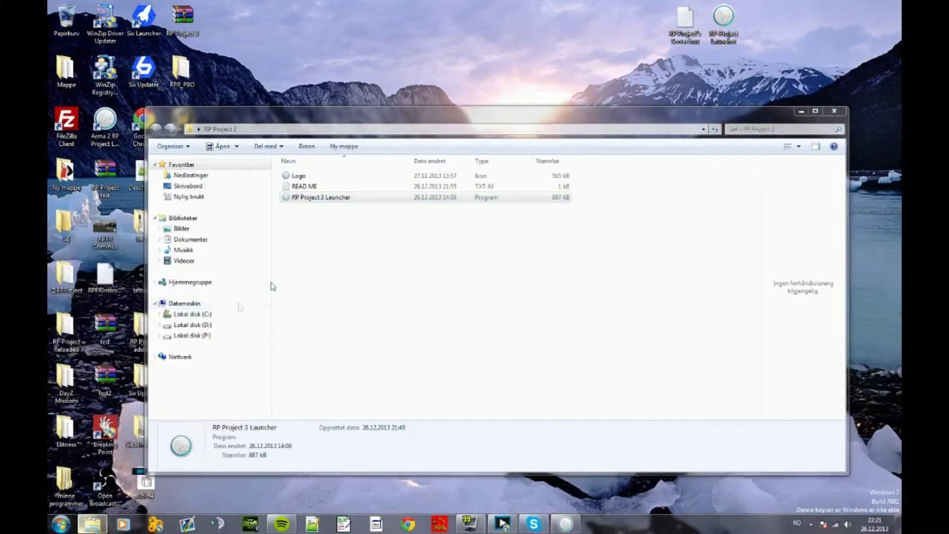
# Browse to D:\Steam\SteamApps\common\Arma 3, copy its path, and close the window.
pyautogui.doubleClick(615, 201)
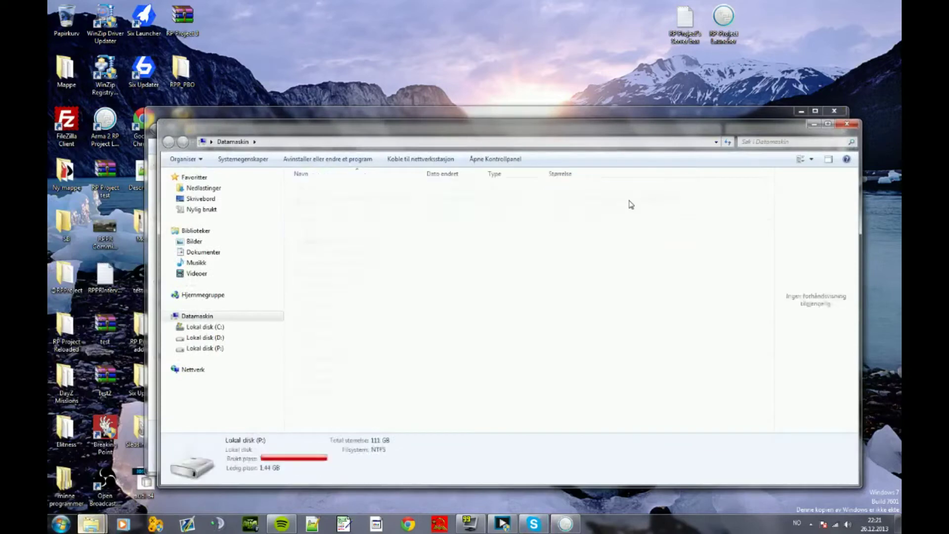
pyautogui.click(236, 142)
pyautogui.doubleClick(456, 202)
pyautogui.scroll(-4, 403, 318)
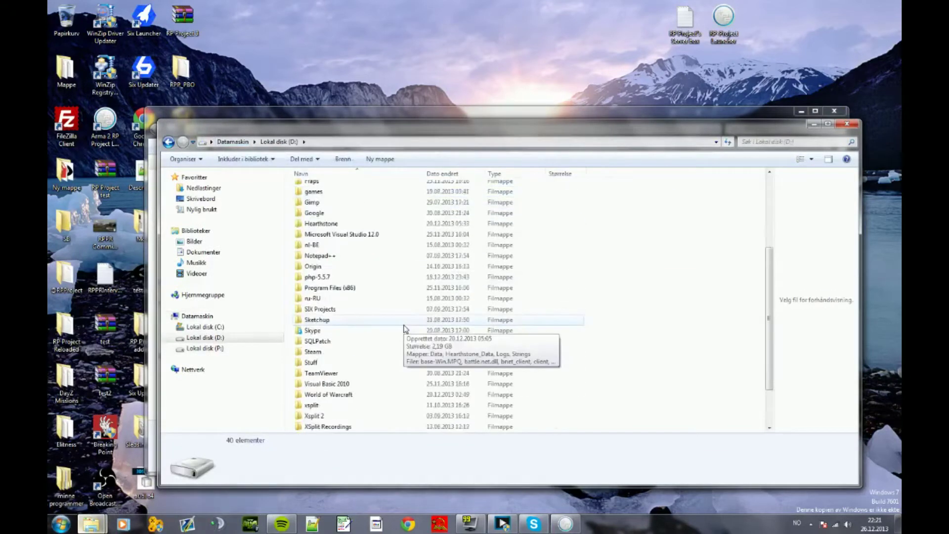
pyautogui.scroll(-2, 403, 326)
pyautogui.doubleClick(376, 304)
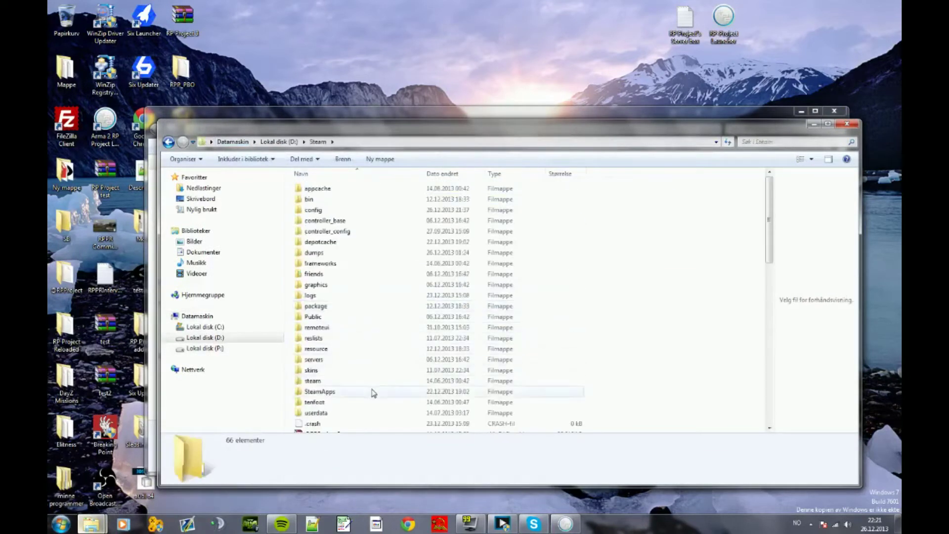
pyautogui.doubleClick(318, 390)
pyautogui.doubleClick(352, 189)
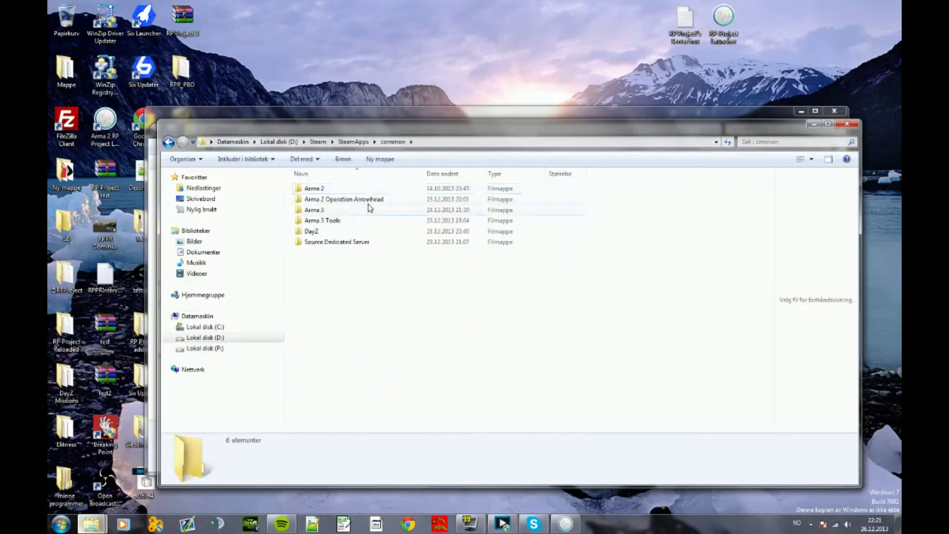
pyautogui.doubleClick(368, 210)
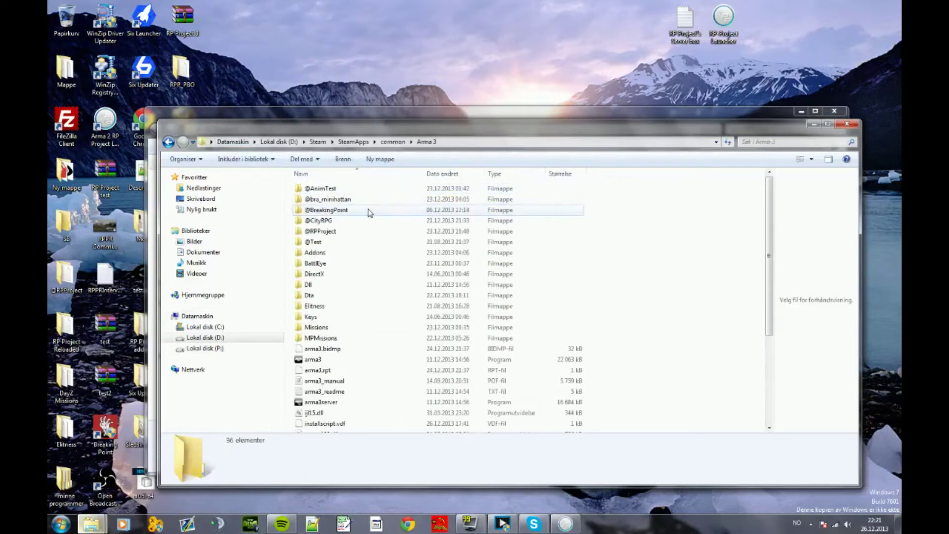
pyautogui.click(475, 142)
pyautogui.click(814, 124)
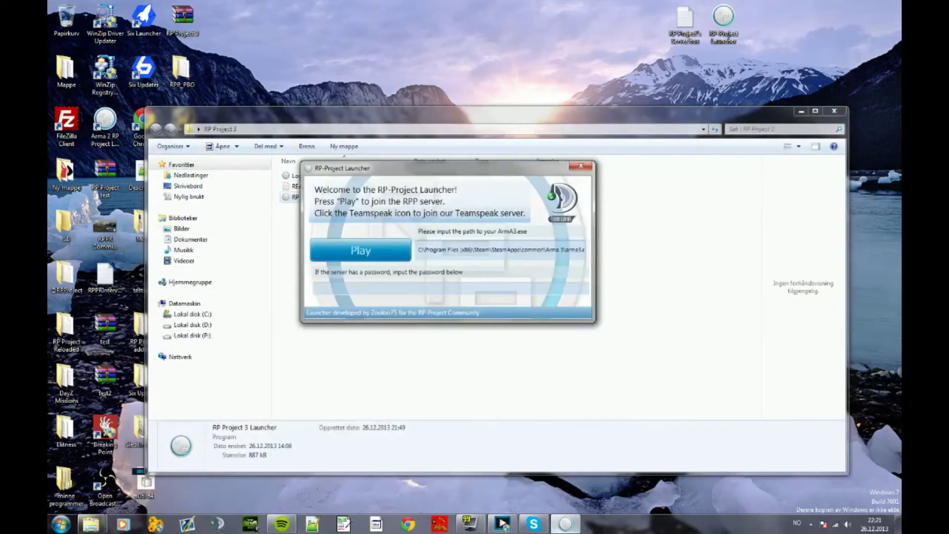
# Paste the Arma 3 path into the ArmA3 path field and open the RP Project website.
pyautogui.click(445, 250)
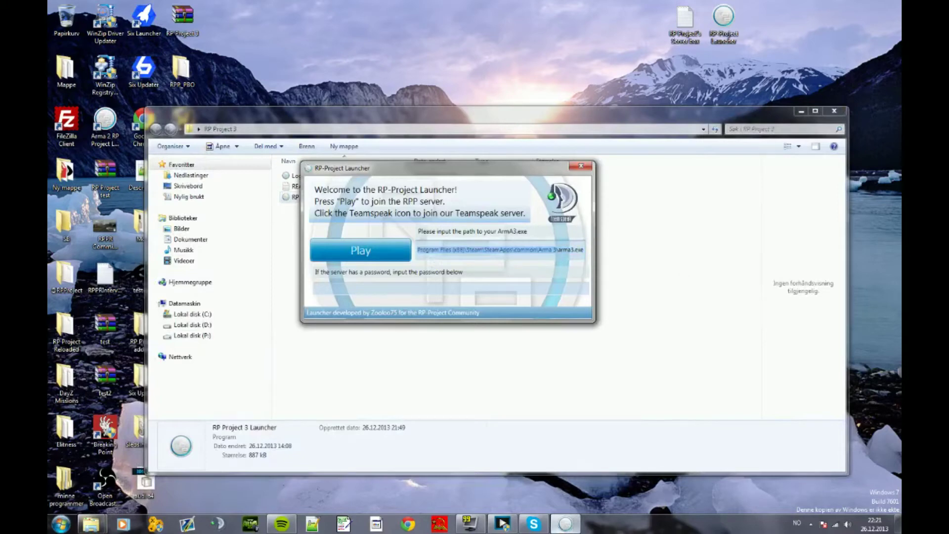
pyautogui.write('D:\\Steam\\SteamApps\\common\\Arma 3')
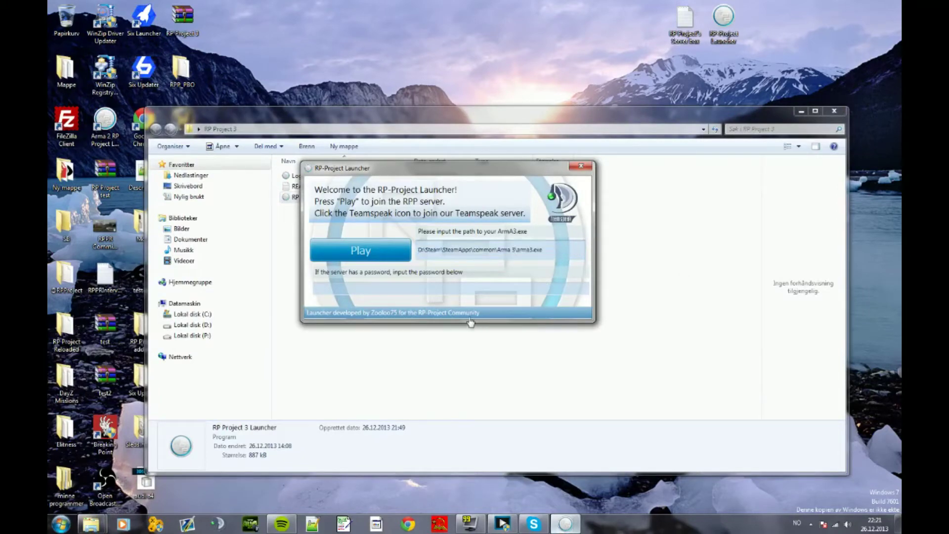
pyautogui.click(456, 291)
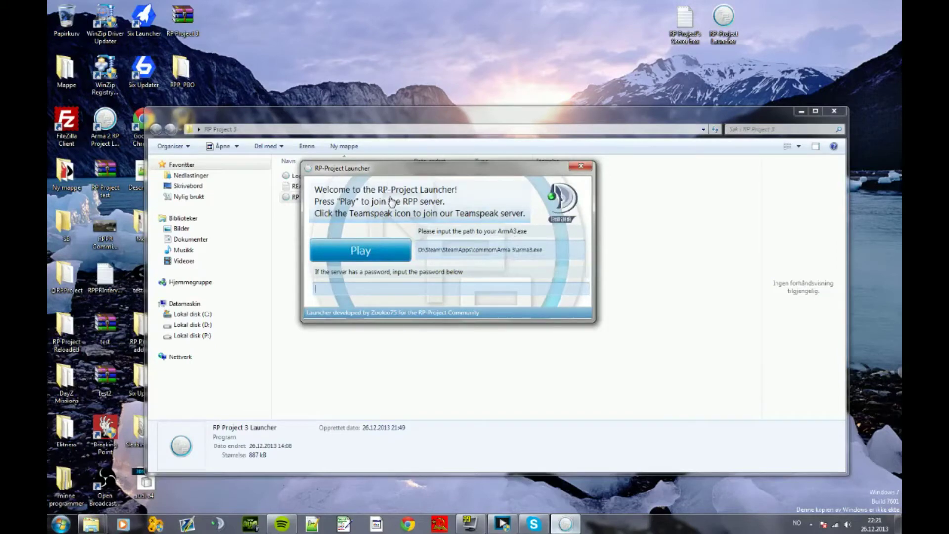
pyautogui.click(391, 201)
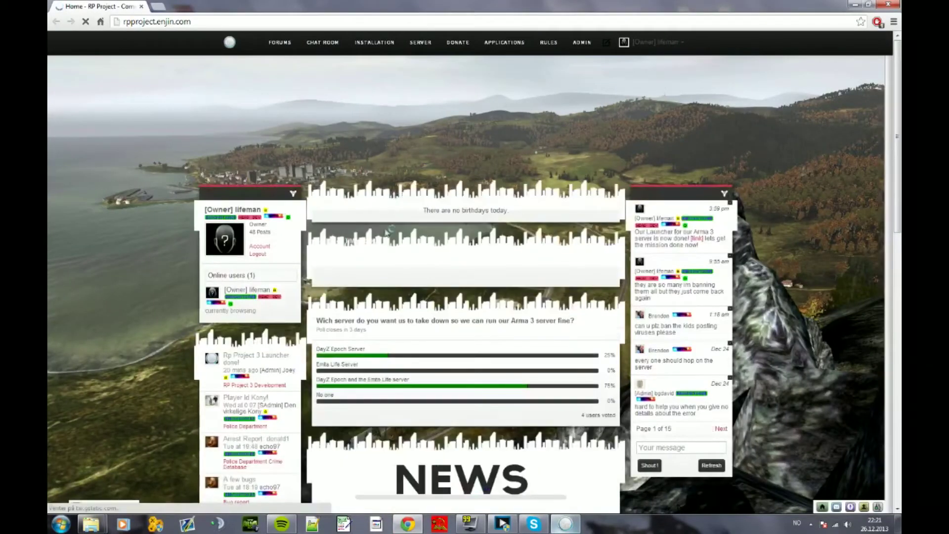
# Close the RP Project site, then open and close the developer's Steam profile.
pyautogui.click(896, 5)
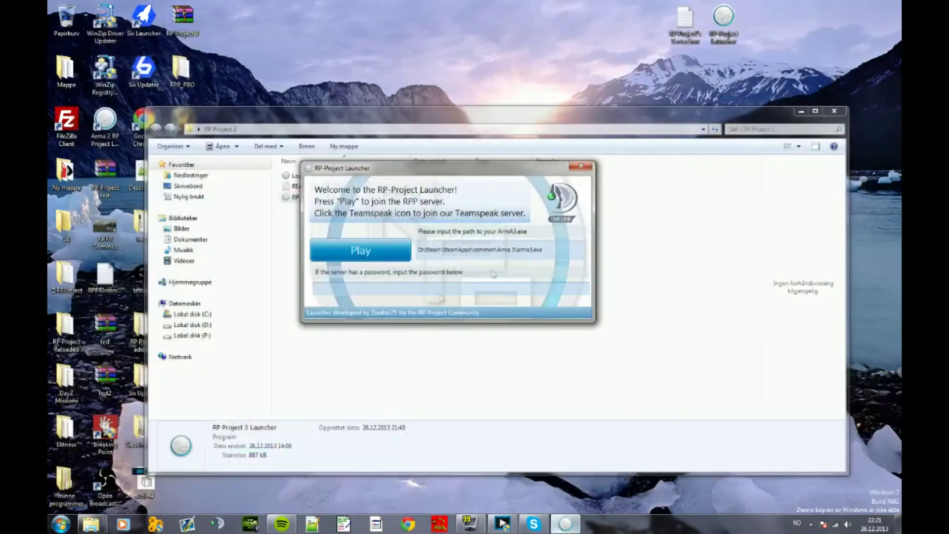
pyautogui.click(410, 315)
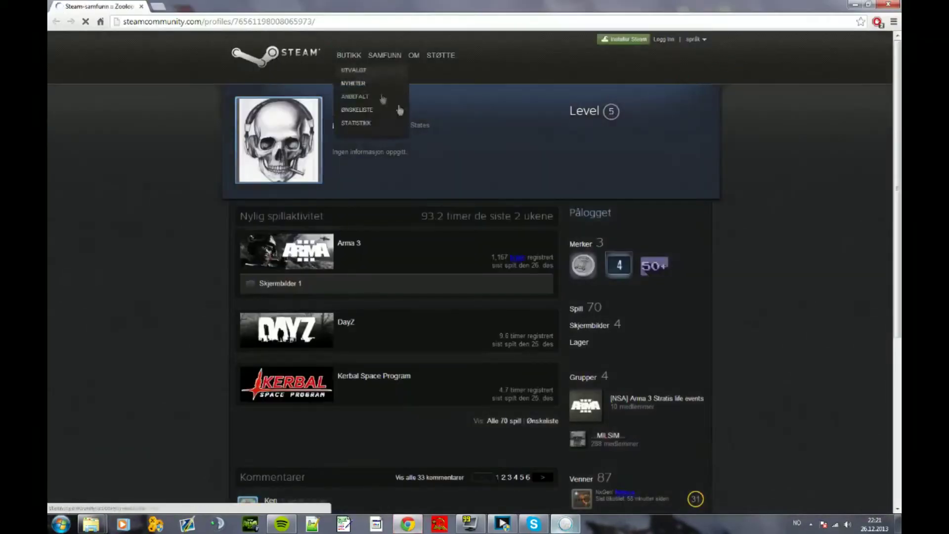
pyautogui.hotkey('ctrl', 'w')
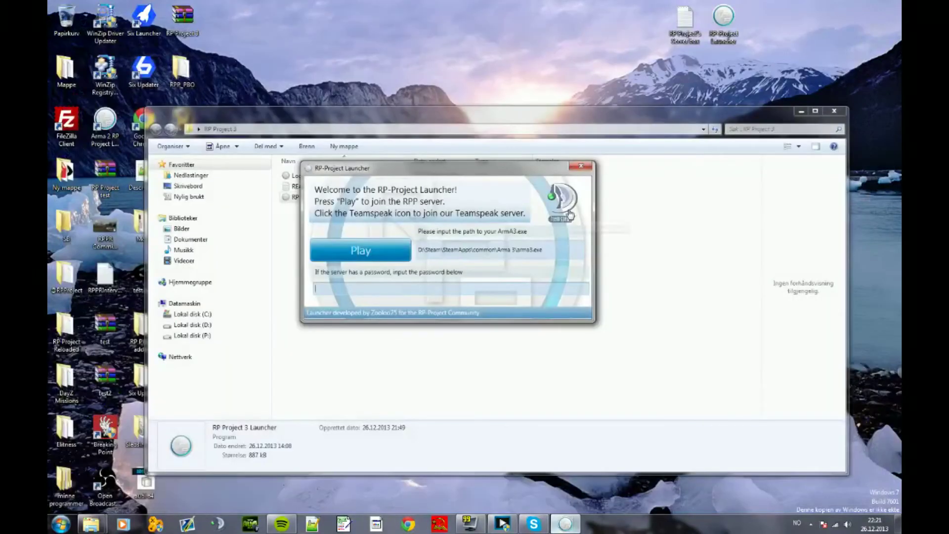
# Join the RP Project TeamSpeak server, view Interview Room 1, and drop the duplicate connection.
pyautogui.click(570, 215)
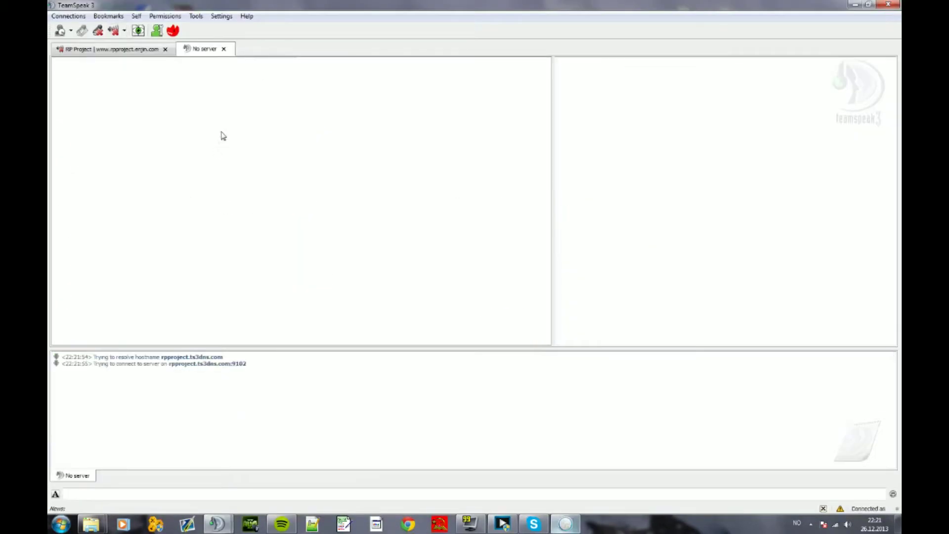
pyautogui.click(480, 276)
pyautogui.click(204, 168)
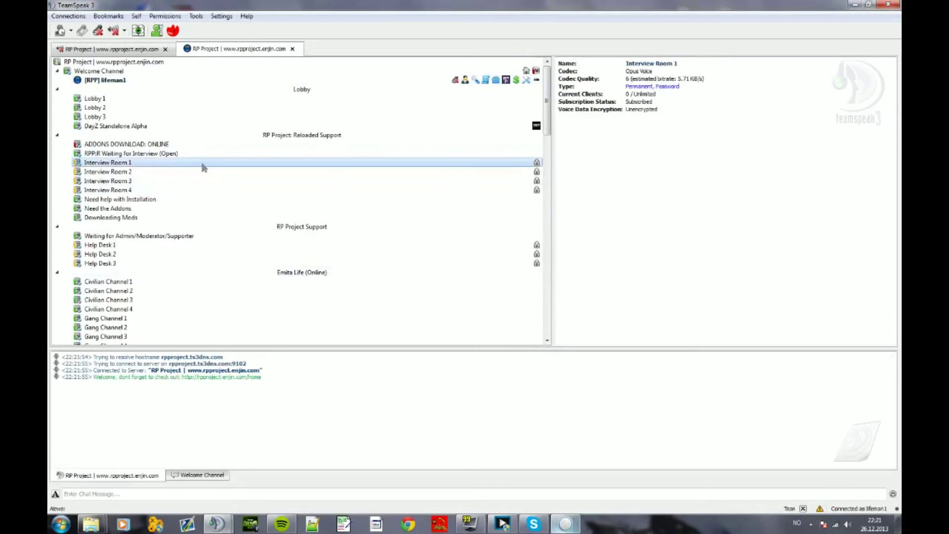
pyautogui.click(291, 48)
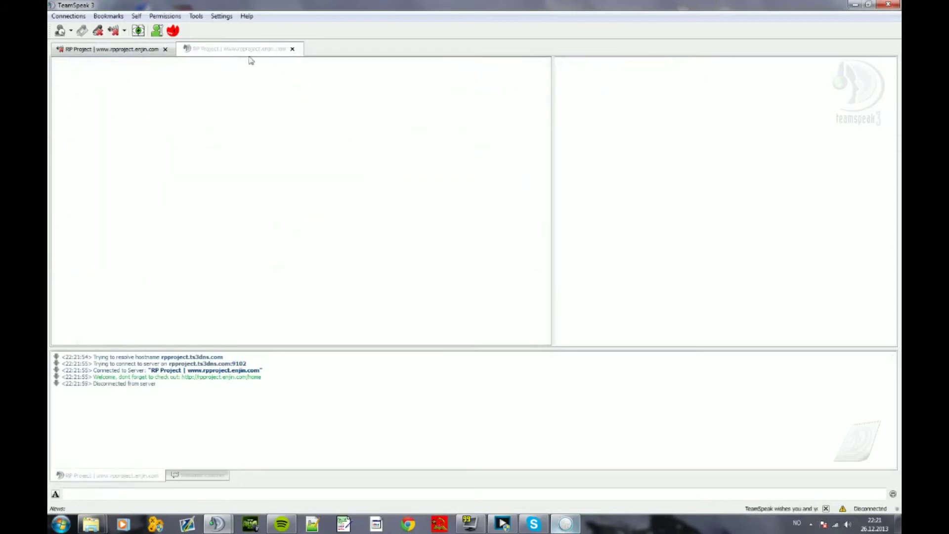
pyautogui.click(80, 50)
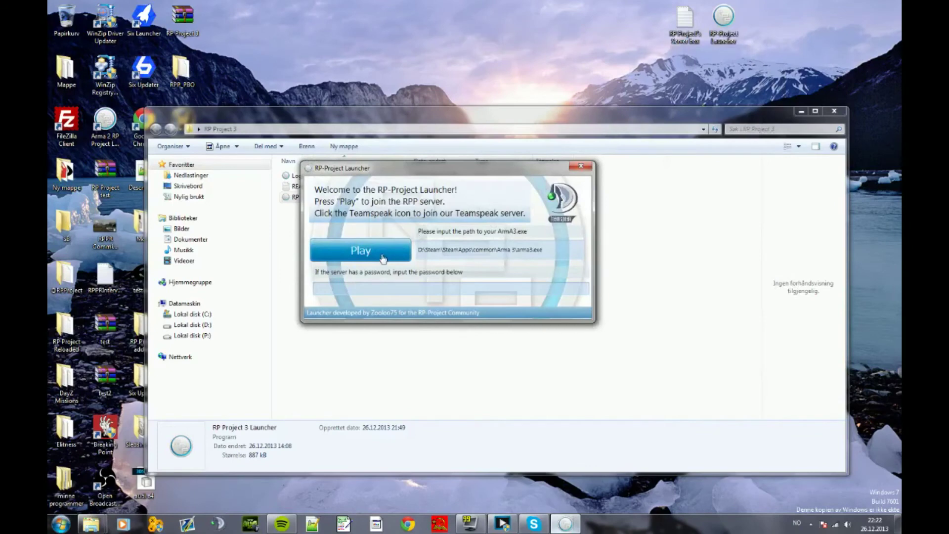
# Launch Arma 3 with Play and dismiss its config.cpp error.
pyautogui.click(382, 259)
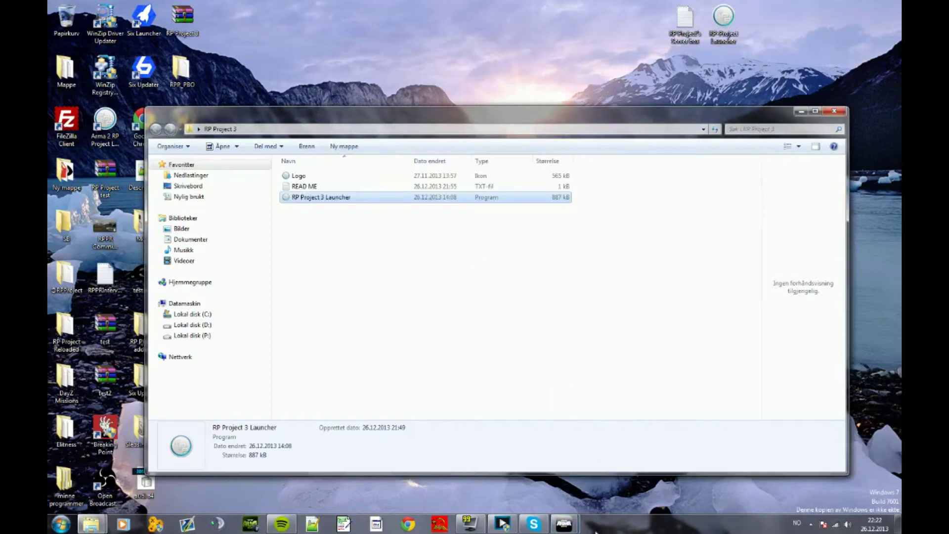
pyautogui.click(608, 459)
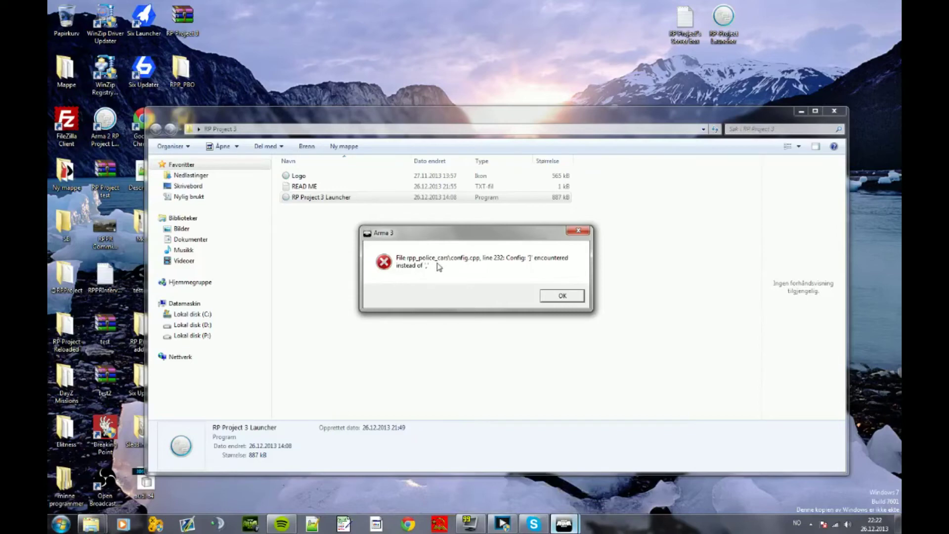
pyautogui.click(563, 296)
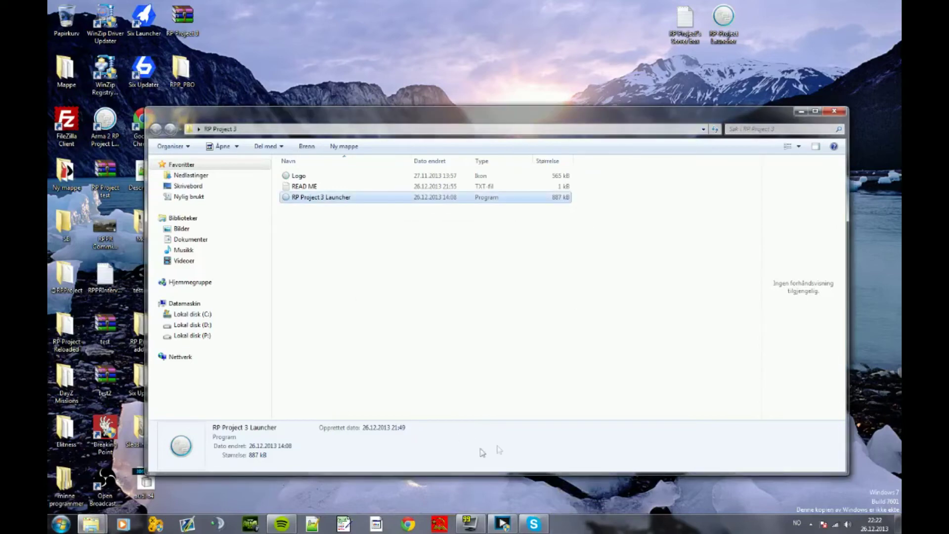
# Reopen RP Project 3 Launcher and move its window up and to the left.
pyautogui.click(811, 524)
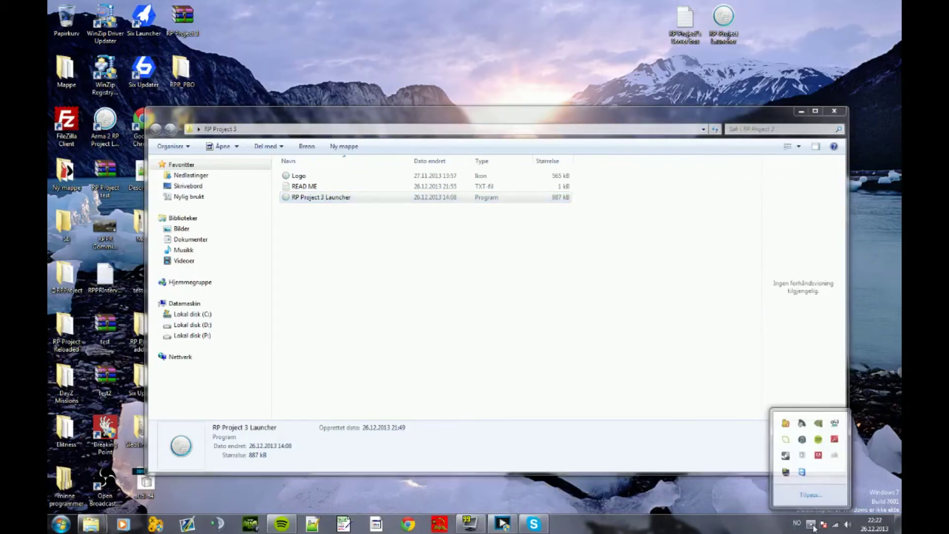
pyautogui.doubleClick(366, 205)
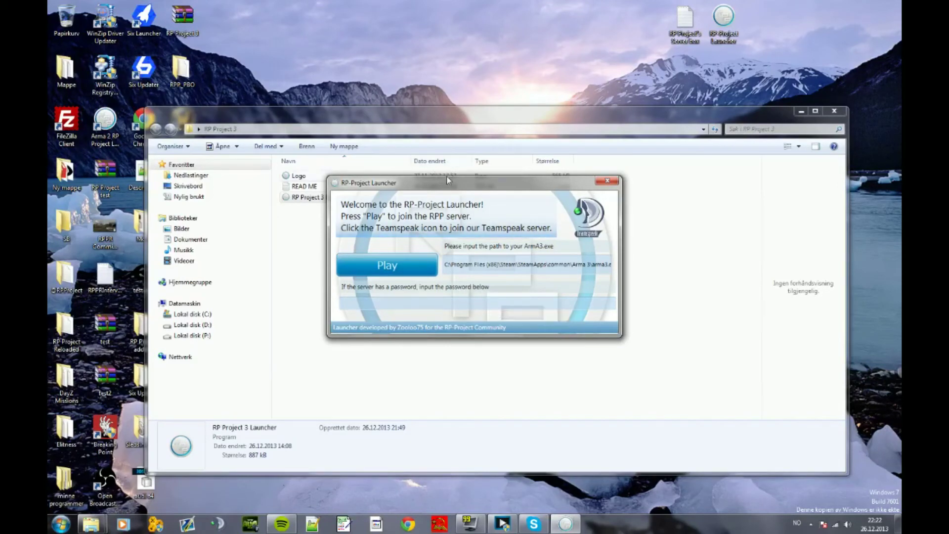
pyautogui.moveTo(448, 183)
pyautogui.mouseDown()
pyautogui.moveTo(437, 142)
pyautogui.moveTo(415, 155)
pyautogui.mouseUp()
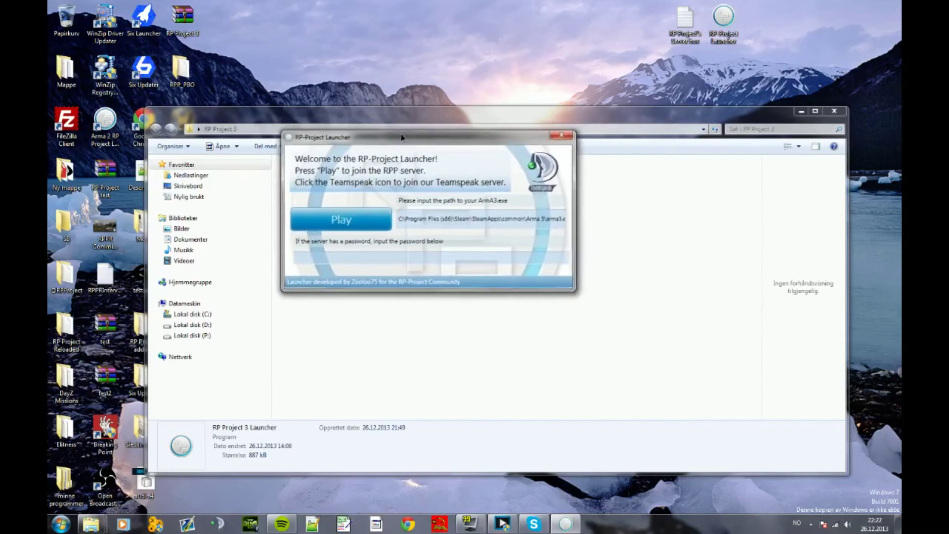
pyautogui.moveTo(414, 155); pyautogui.dragTo(401, 153)
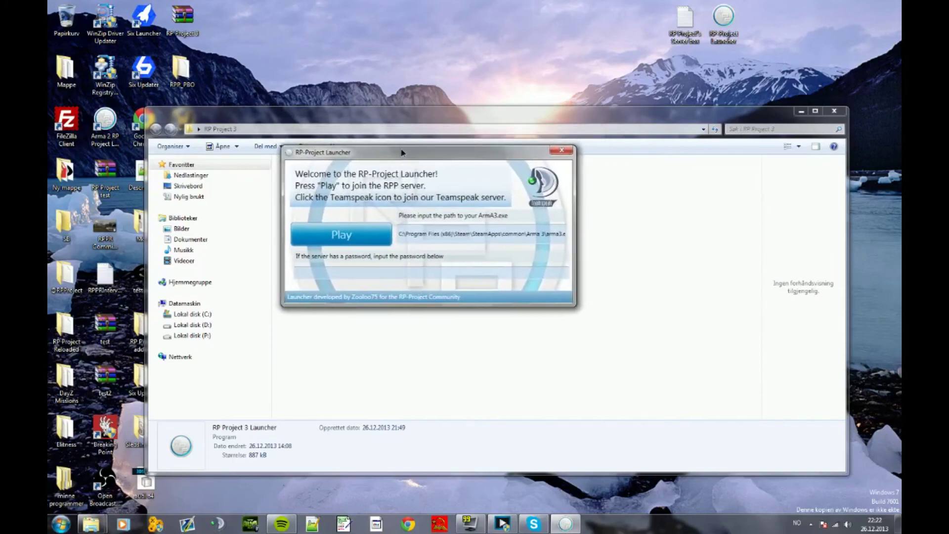